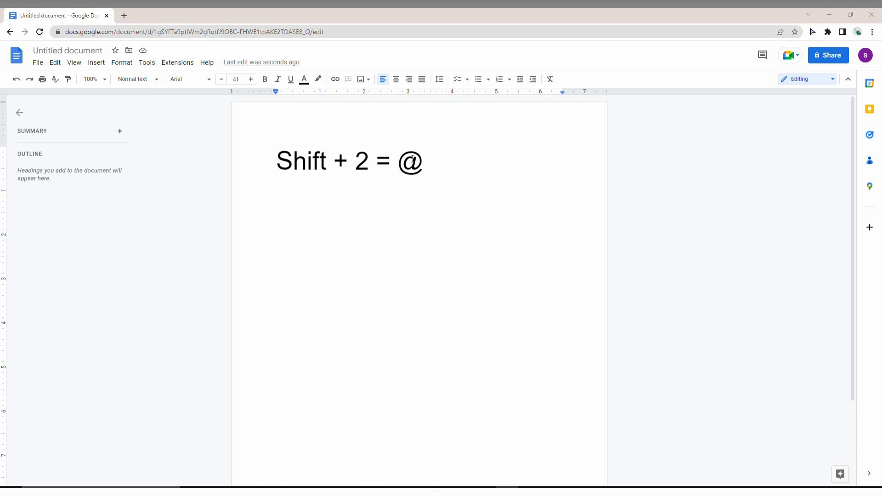
Highlight the @ at the end of the 'Shift + 2 = @' line.
left_click_drag(400, 160, 433, 161)
Place the cursor on the empty second line, ready for Shift+2 to type @.
left_click(422, 238)
type("@")
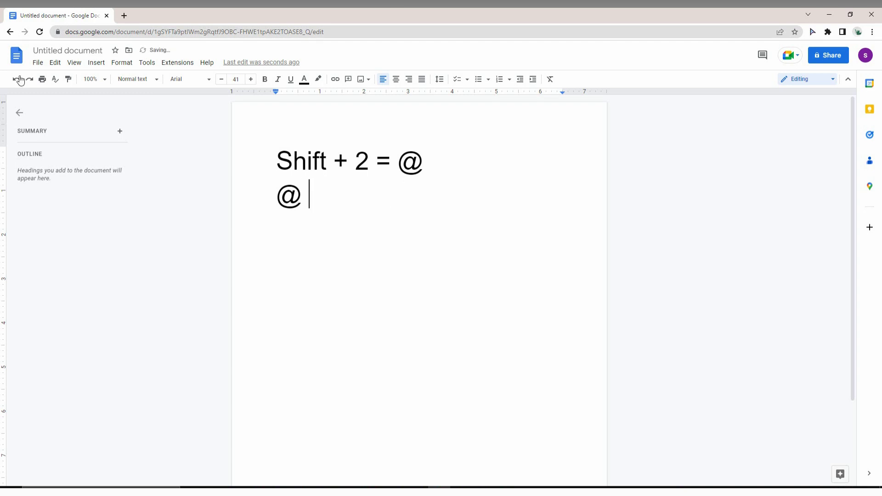
Bring up the Insert > Special characters picker and focus its keyword search box.
left_click(97, 62)
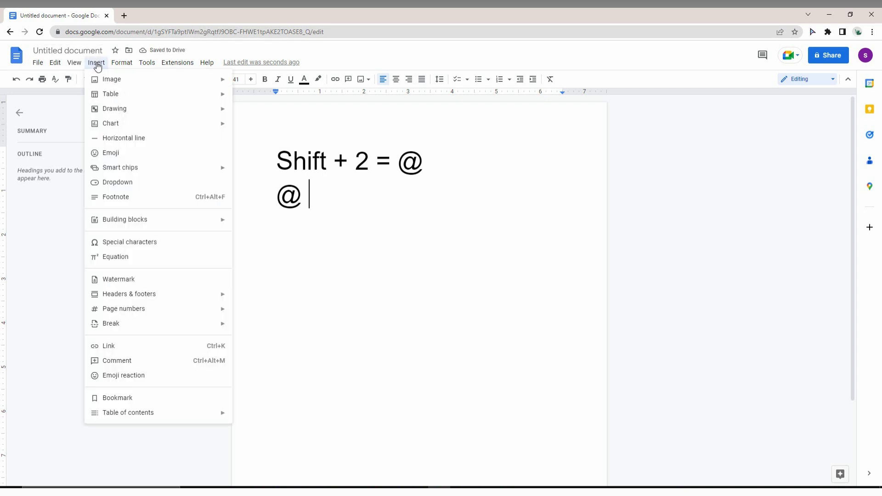
left_click(152, 245)
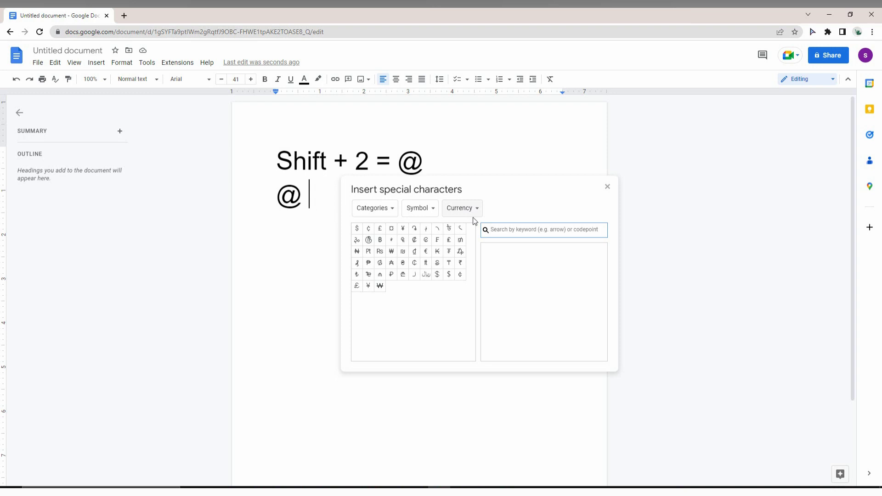
left_click(527, 233)
type("at")
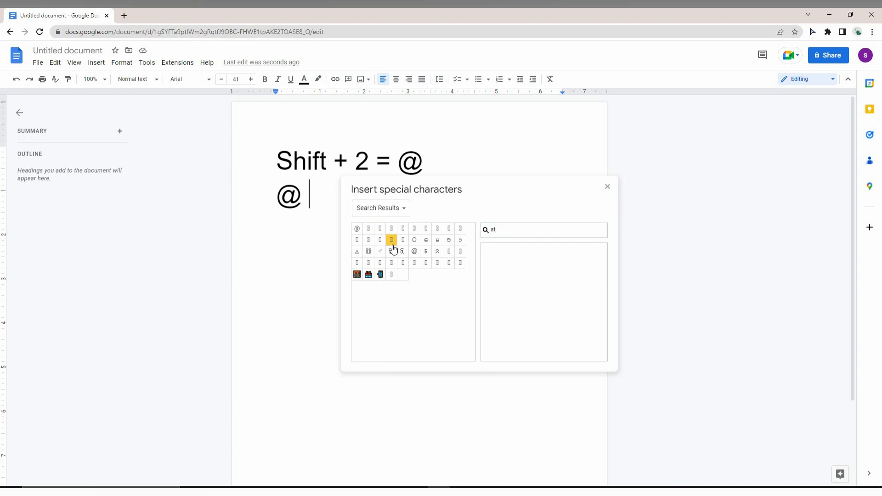
Insert two @ symbols from the 'at' search results, then clear the search text.
left_click(357, 228)
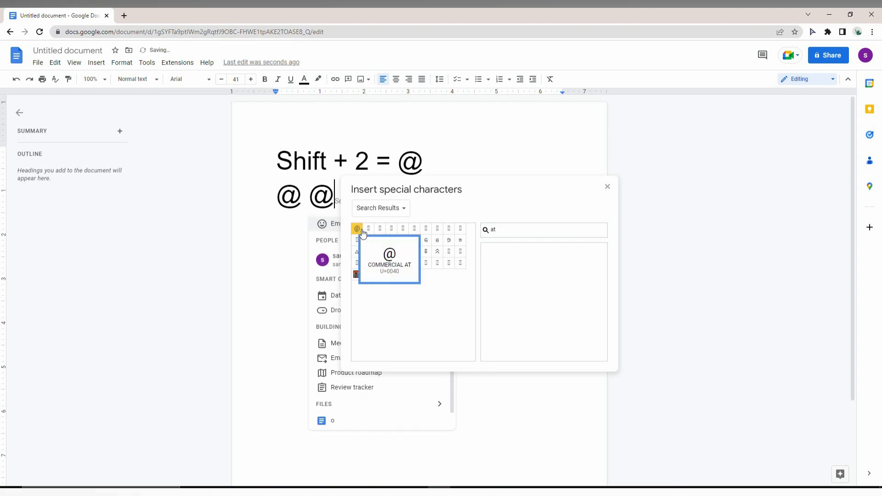
left_click(357, 228)
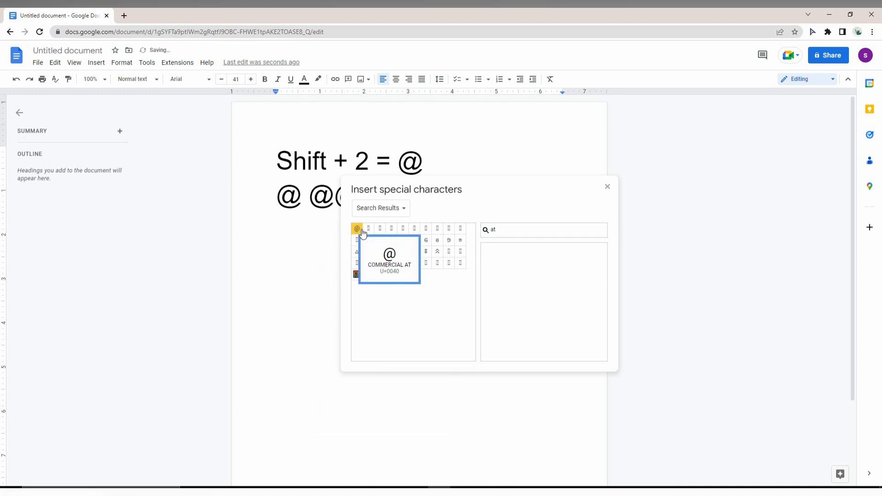
double_click(494, 229)
key("BackSpace")
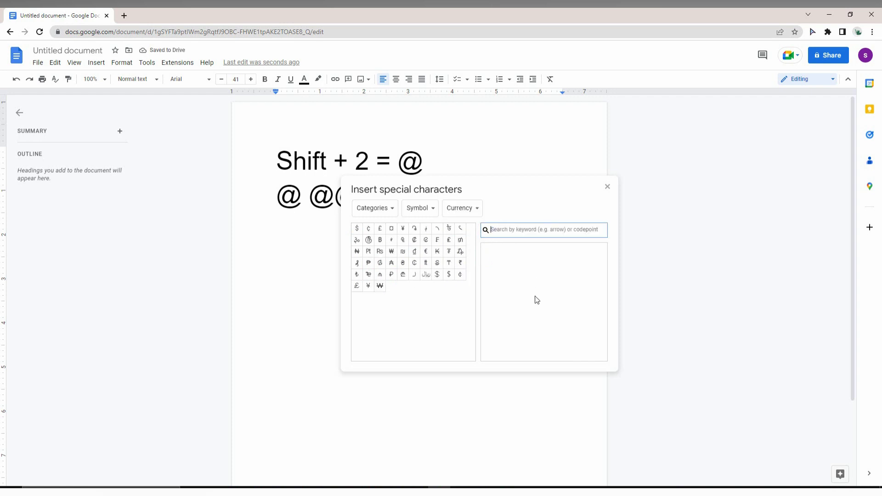
Sketch @ in the drawing area and insert the matched @ symbols, moving the panel aside.
mouse_move(548, 294)
left_mouse_down()
mouse_move(541, 317)
mouse_move(557, 308)
mouse_move(543, 266)
mouse_move(555, 341)
left_mouse_up()
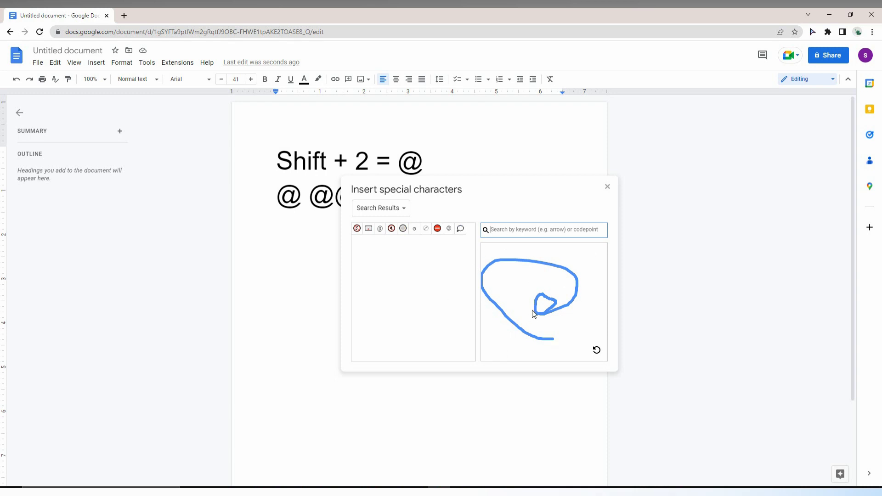
left_click(380, 229)
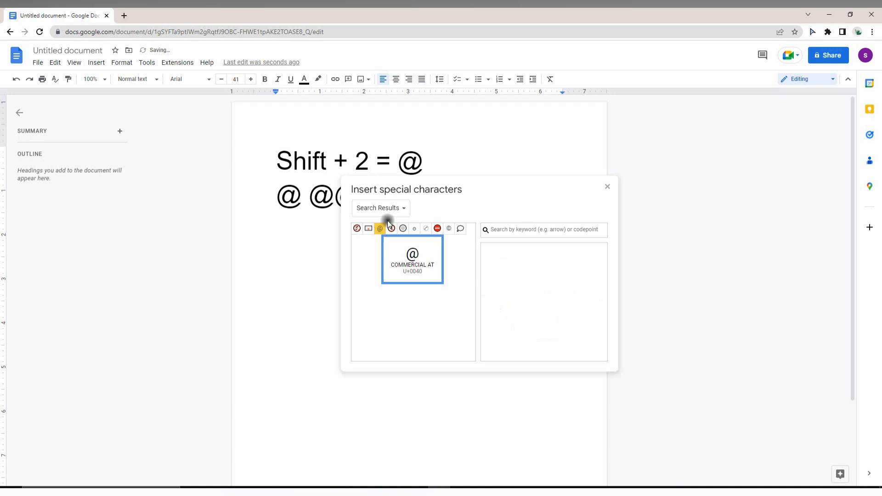
left_click_drag(418, 190, 380, 262)
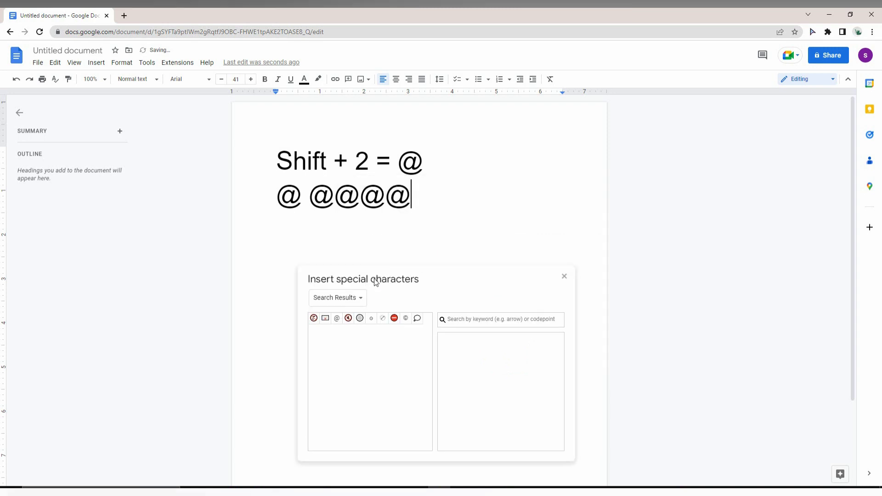
left_click(343, 301)
left_click(343, 301)
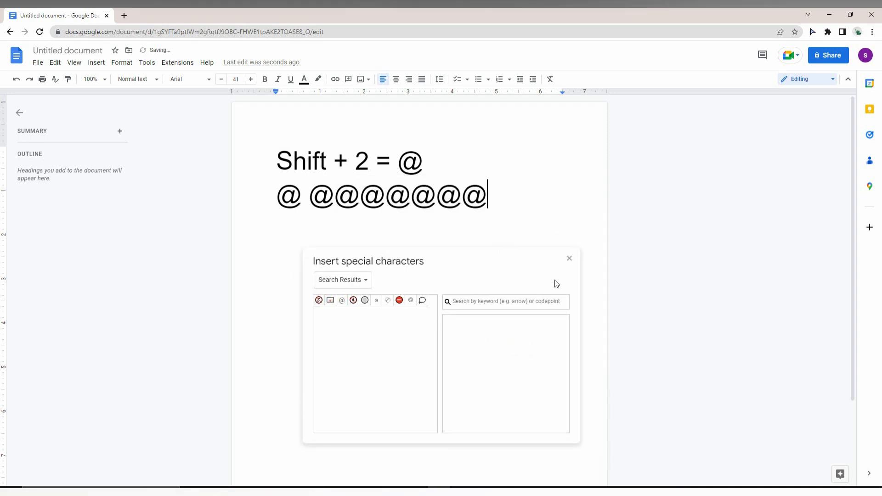
left_click(569, 258)
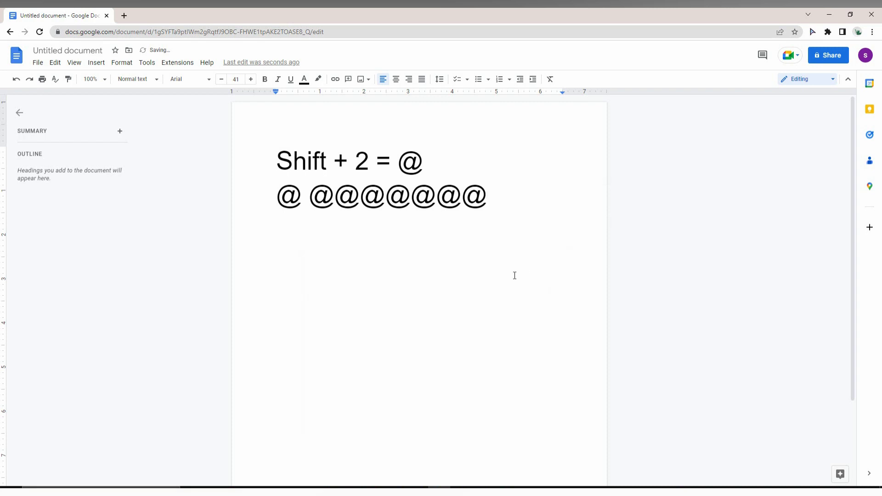